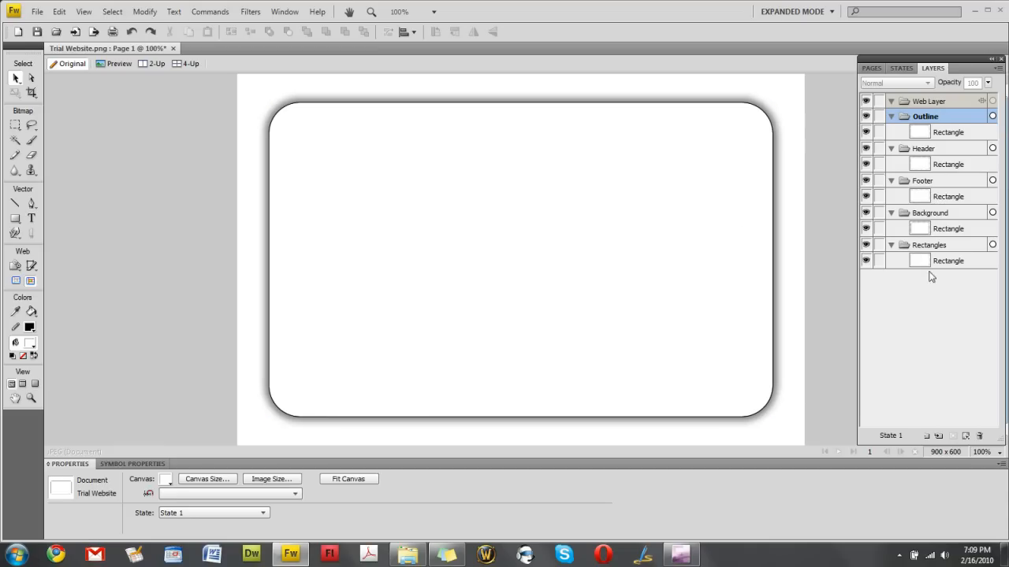
Lock the Outline, Header, Background and Rectangles layers, keeping the Footer layer editable
{"action": "left_click", "coordinate": [931, 182]}
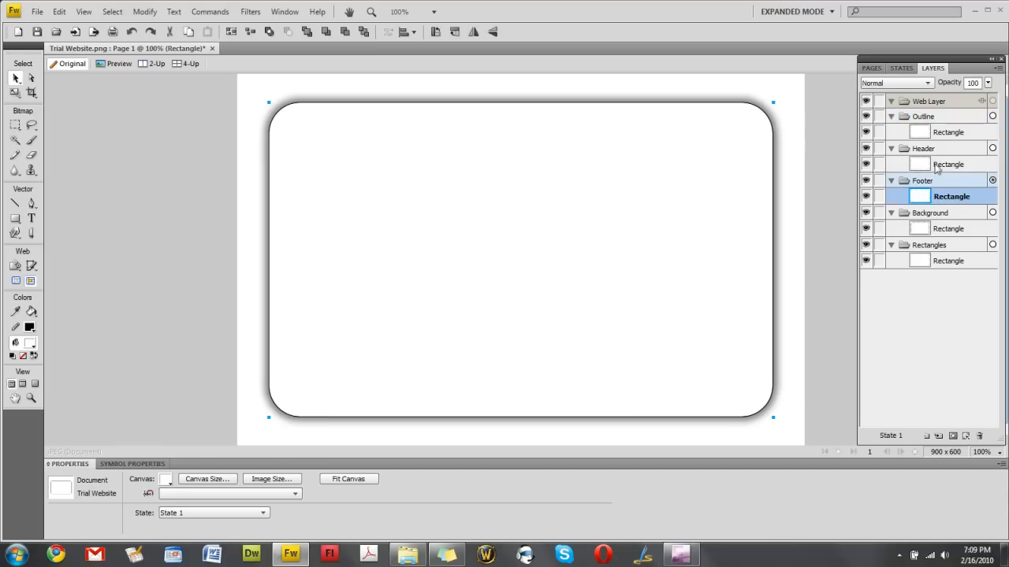
{"action": "left_click", "coordinate": [934, 152]}
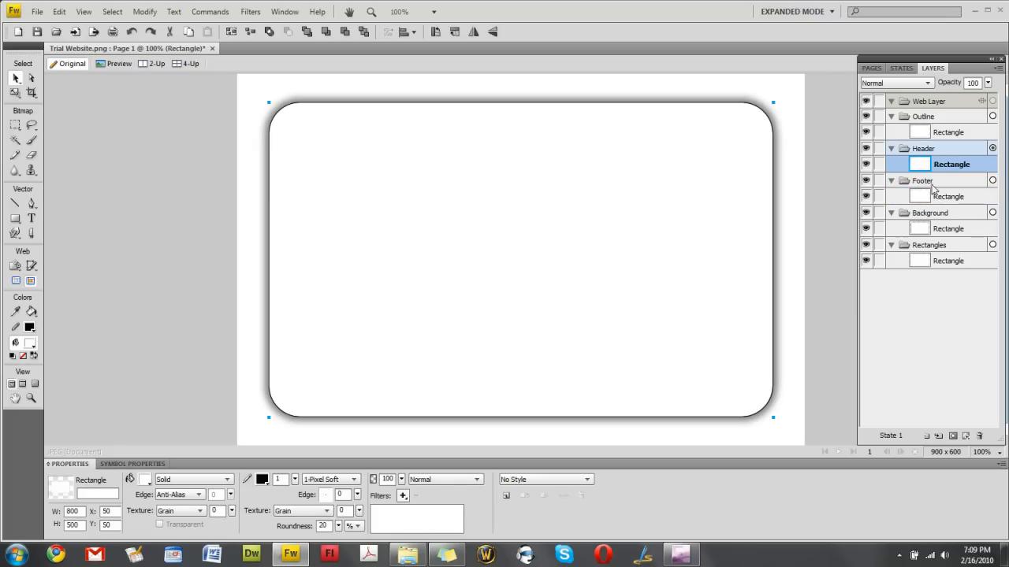
{"action": "left_click", "coordinate": [880, 213]}
{"action": "left_click", "coordinate": [880, 149]}
{"action": "left_click", "coordinate": [879, 117]}
Hide the Outline, Header, Background and Rectangles layers so only the Footer artwork is displayed
{"action": "left_click", "coordinate": [866, 116]}
{"action": "left_click", "coordinate": [866, 149]}
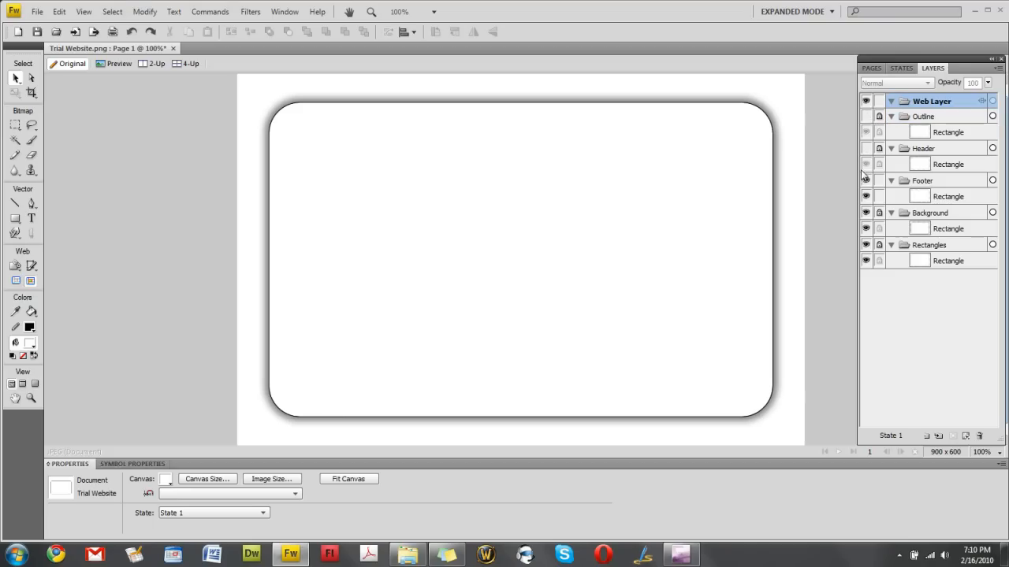
{"action": "left_click", "coordinate": [866, 212]}
{"action": "left_click", "coordinate": [866, 245]}
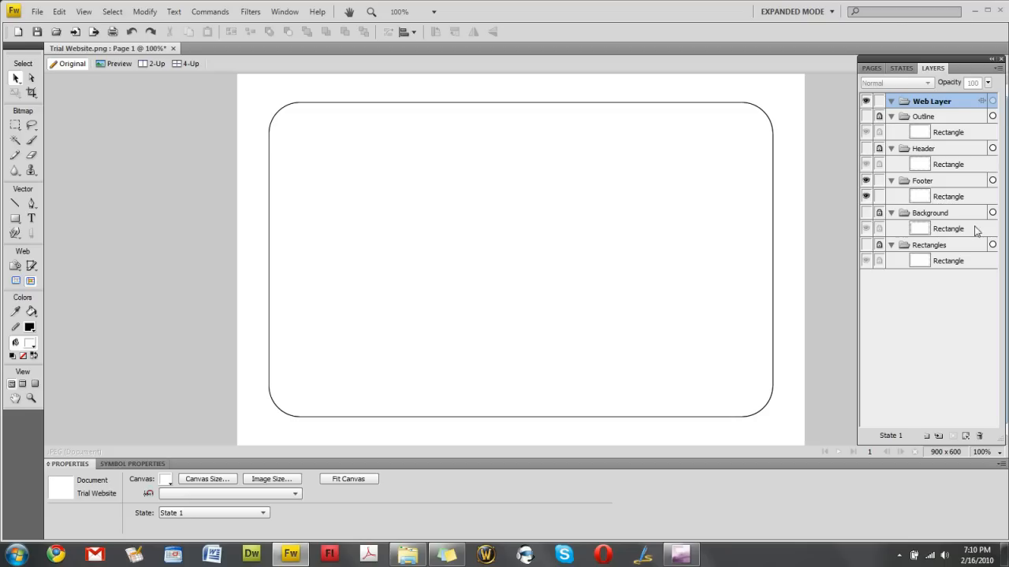
{"action": "left_click", "coordinate": [867, 213]}
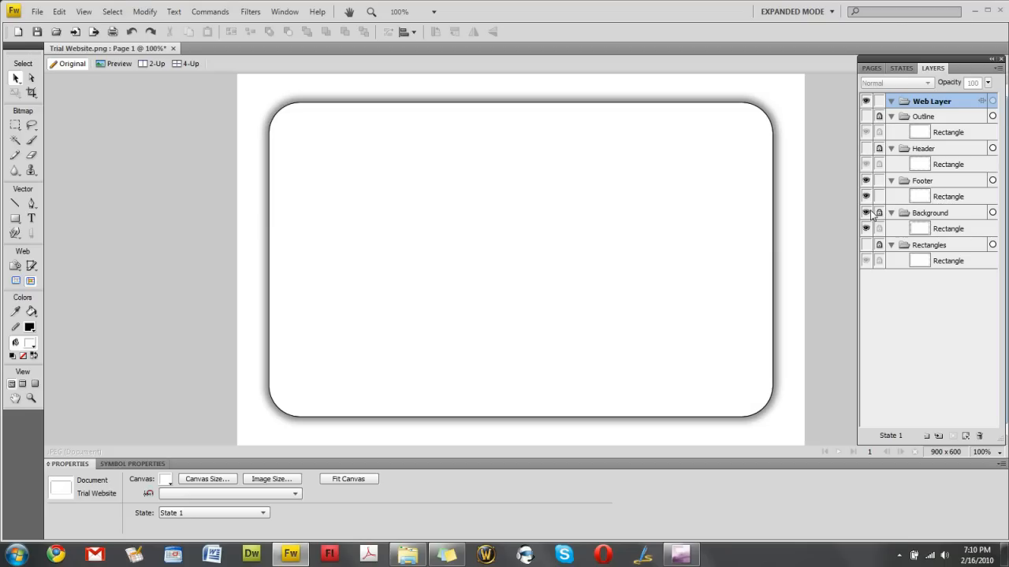
{"action": "left_click", "coordinate": [867, 213]}
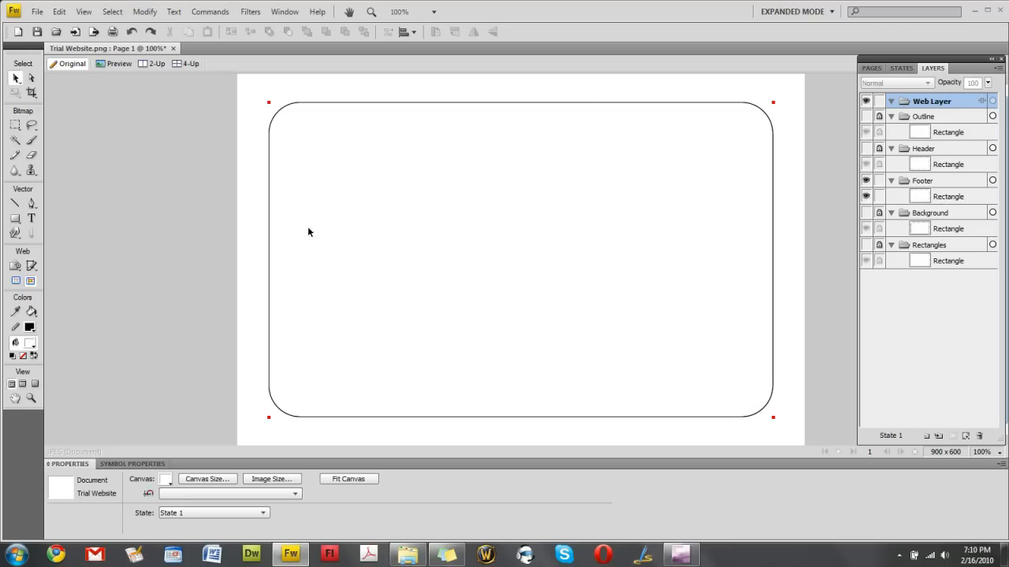
Try moving the Footer layer's rectangle down across the canvas, and undo the move
{"action": "left_click", "coordinate": [922, 195]}
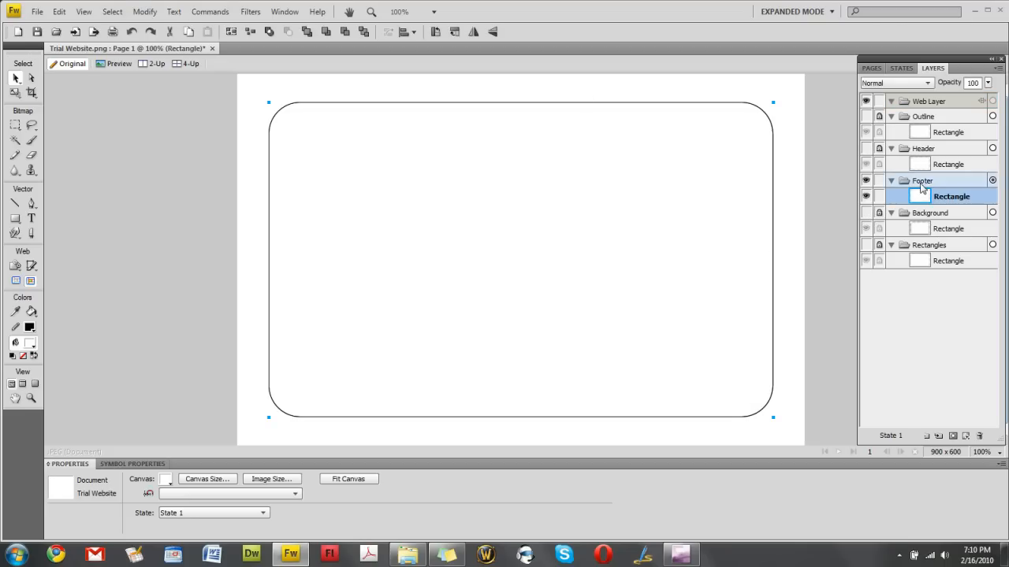
{"action": "left_click_drag", "start_coordinate": [315, 181], "coordinate": [574, 315]}
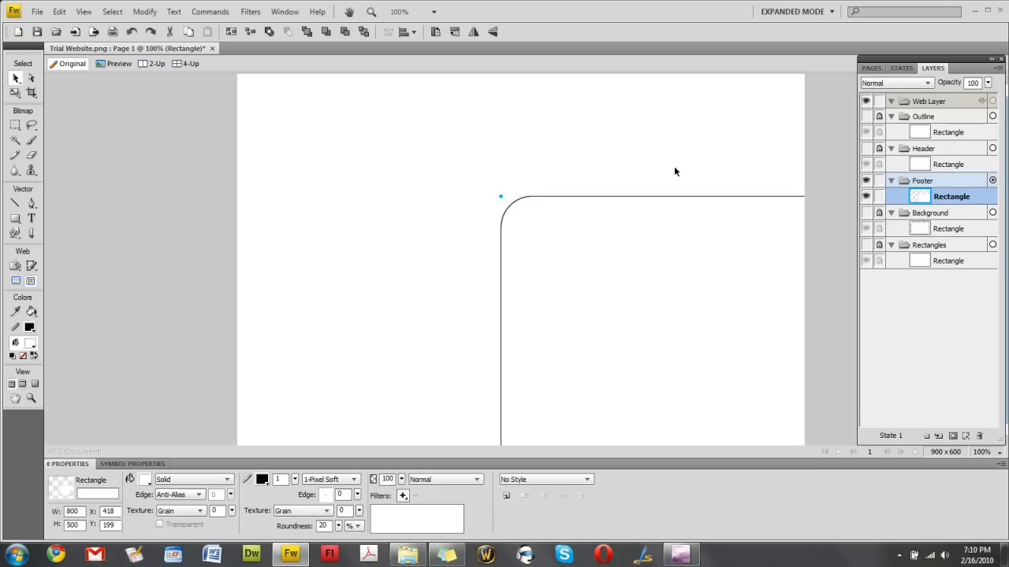
{"action": "key", "text": "ctrl+z"}
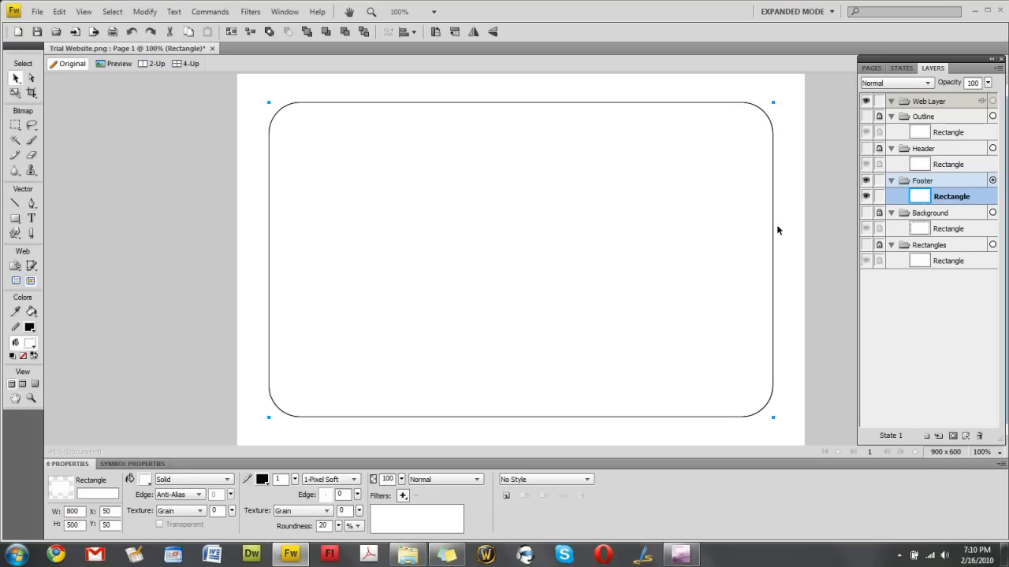
Slice the Footer rectangle along a slanted line with the Knife tool and shift both pieces slightly together
{"action": "left_click", "coordinate": [32, 234]}
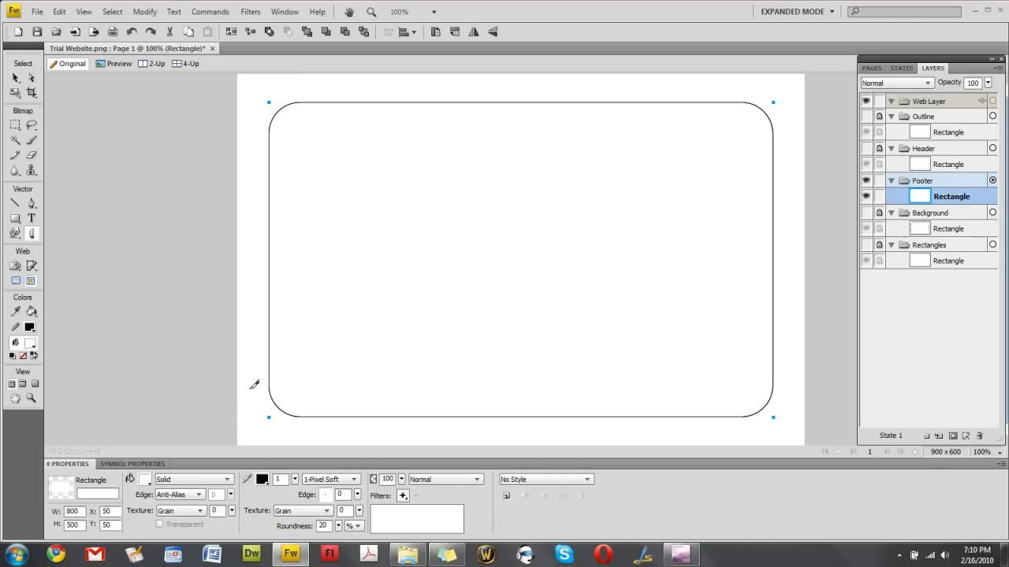
{"action": "left_click_drag", "start_coordinate": [248, 371], "coordinate": [796, 230]}
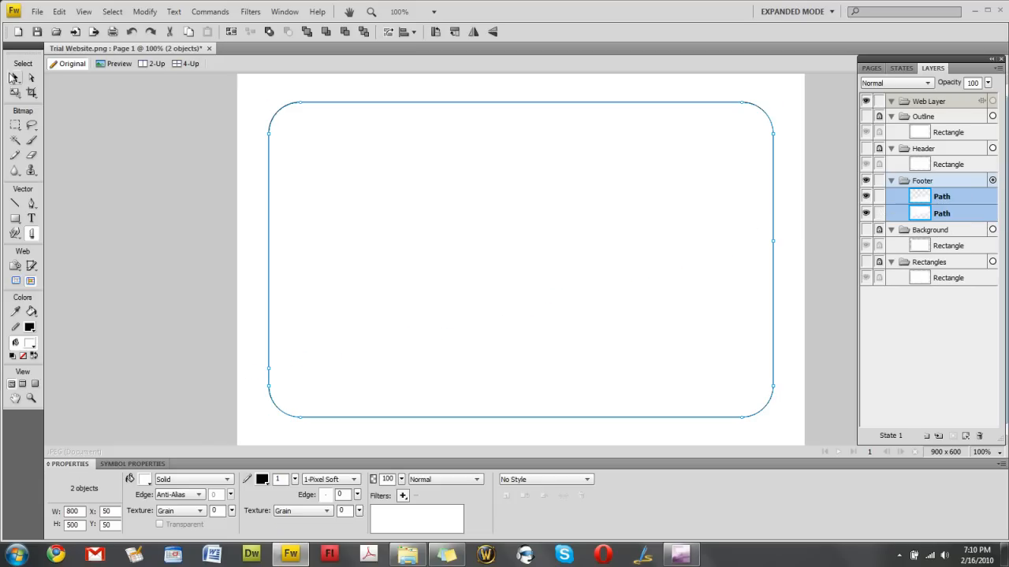
{"action": "left_click", "coordinate": [13, 79]}
{"action": "mouse_move", "coordinate": [556, 236]}
{"action": "left_mouse_down"}
{"action": "mouse_move", "coordinate": [475, 218]}
{"action": "mouse_move", "coordinate": [576, 265]}
{"action": "mouse_move", "coordinate": [576, 243]}
{"action": "mouse_move", "coordinate": [561, 241]}
{"action": "left_mouse_up"}
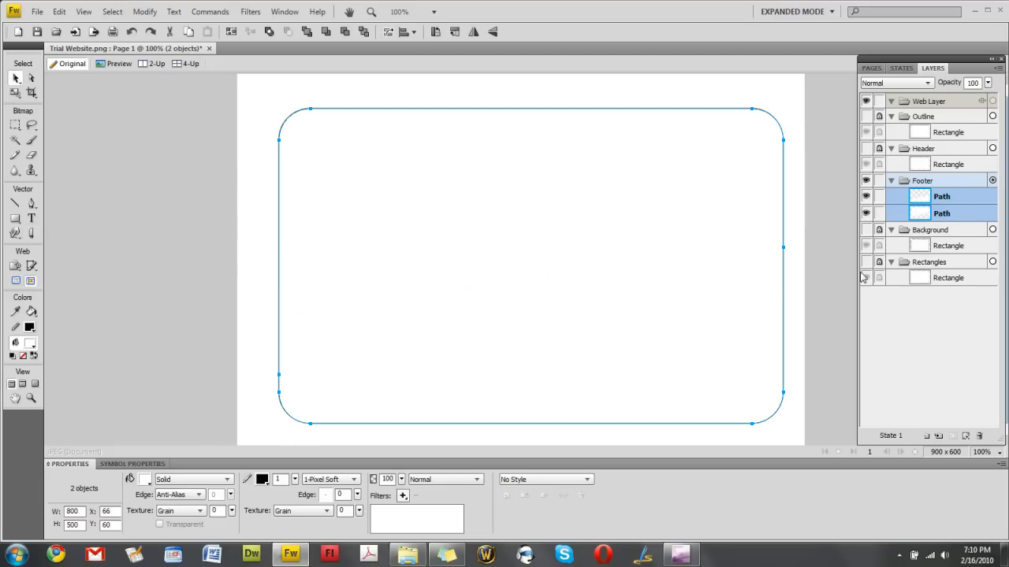
{"action": "left_click", "coordinate": [816, 208]}
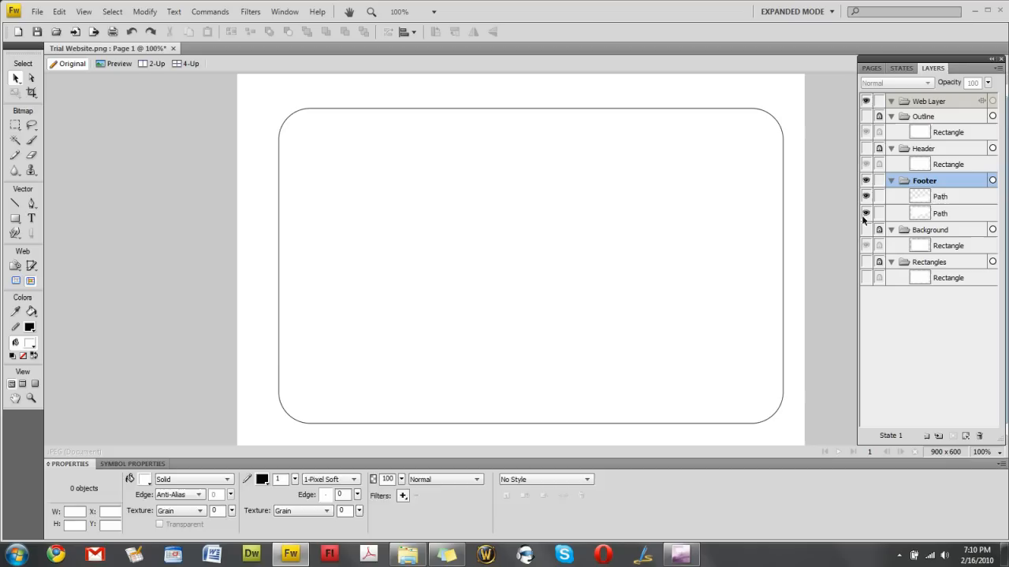
Pull the lower cut piece away from the upper one, and undo back to the single uncut Footer rectangle
{"action": "left_click", "coordinate": [937, 197]}
{"action": "left_click_drag", "start_coordinate": [729, 355], "coordinate": [683, 333]}
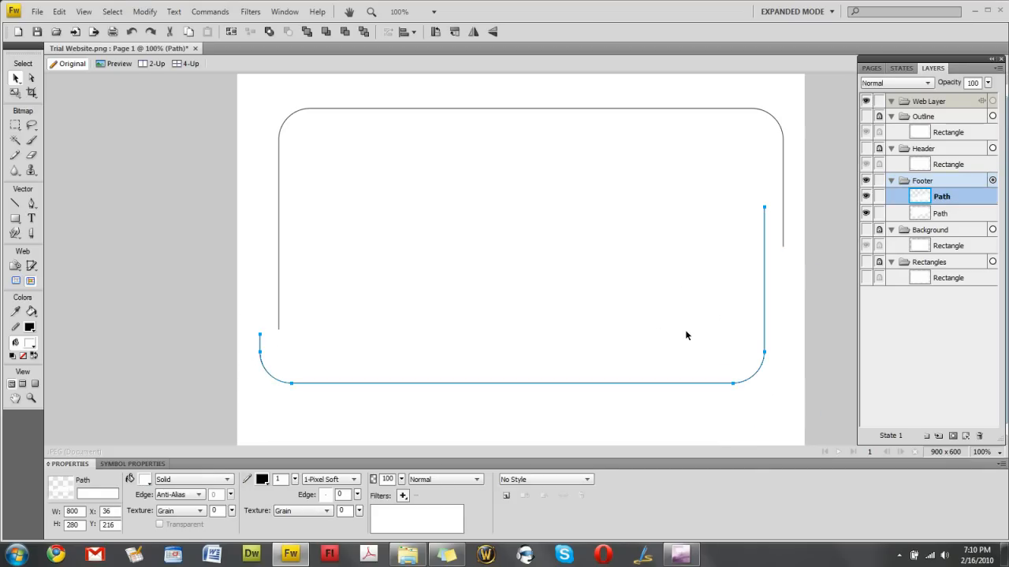
{"action": "key", "text": "shift+Right"}
{"action": "key", "text": "shift+Right"}
{"action": "key", "text": "shift+Down"}
{"action": "key", "text": "shift+Down"}
{"action": "key", "text": "shift+Down"}
{"action": "key", "text": "shift+Down"}
{"action": "key", "text": "shift+Down"}
{"action": "key", "text": "ctrl+d"}
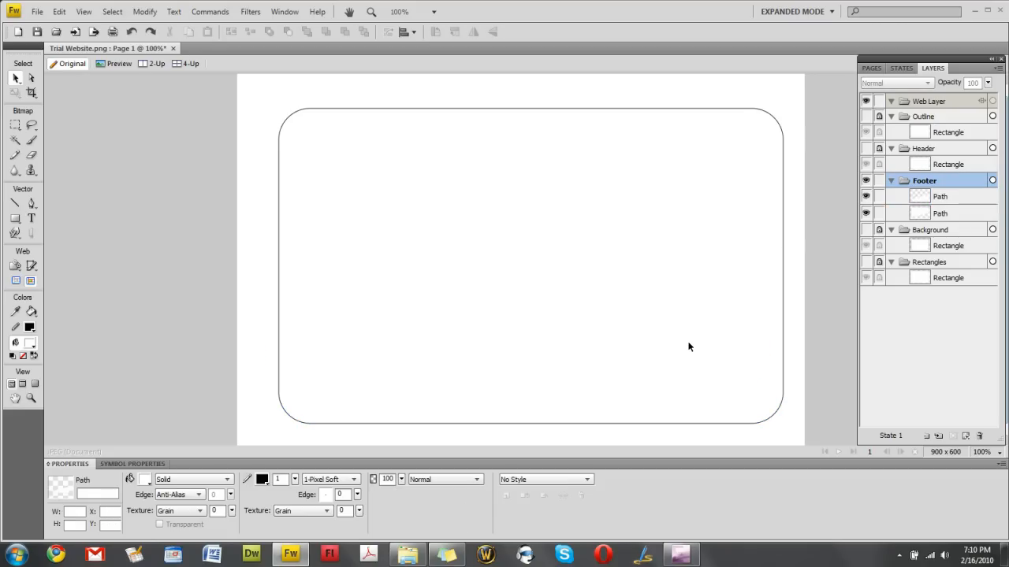
{"action": "key", "text": "ctrl+a"}
{"action": "key", "text": "ctrl+z"}
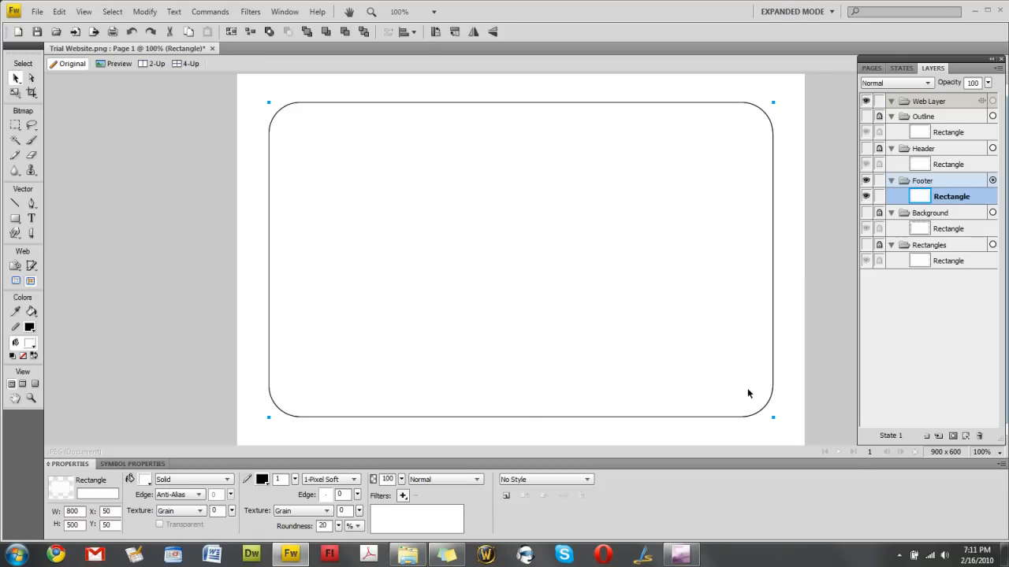
Cut the Footer rectangle with the Knife tool along a straight horizontal line about 62 px above its lower edge
{"action": "left_click", "coordinate": [33, 235]}
{"action": "left_click_drag", "start_coordinate": [243, 378], "coordinate": [800, 378]}
{"action": "left_click_drag", "start_coordinate": [784, 319], "coordinate": [805, 334]}
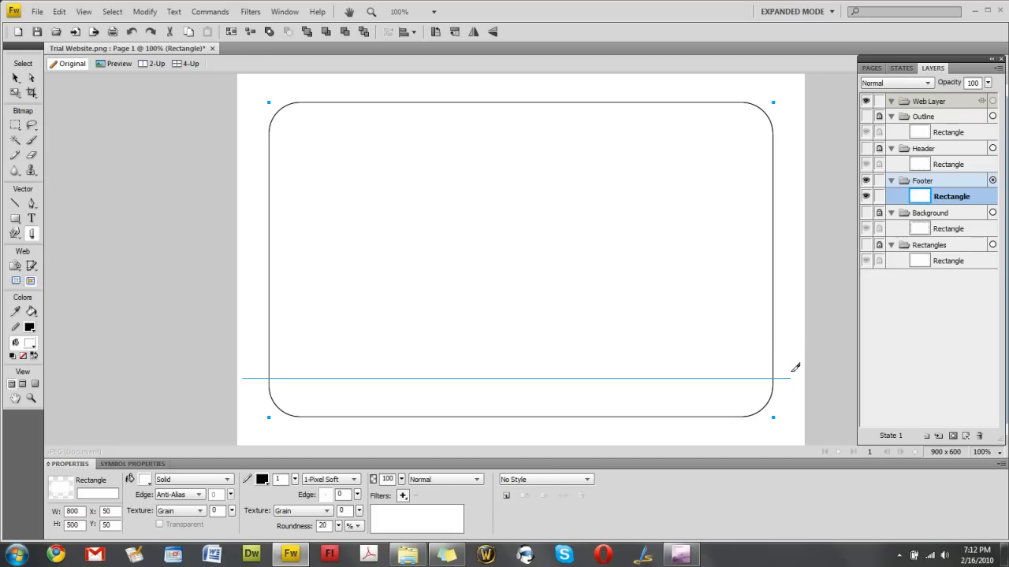
{"action": "mouse_move", "coordinate": [796, 367]}
{"action": "left_mouse_down"}
{"action": "mouse_move", "coordinate": [792, 341]}
{"action": "mouse_move", "coordinate": [790, 356]}
{"action": "left_mouse_up"}
{"action": "left_click_drag", "start_coordinate": [794, 361], "coordinate": [791, 363]}
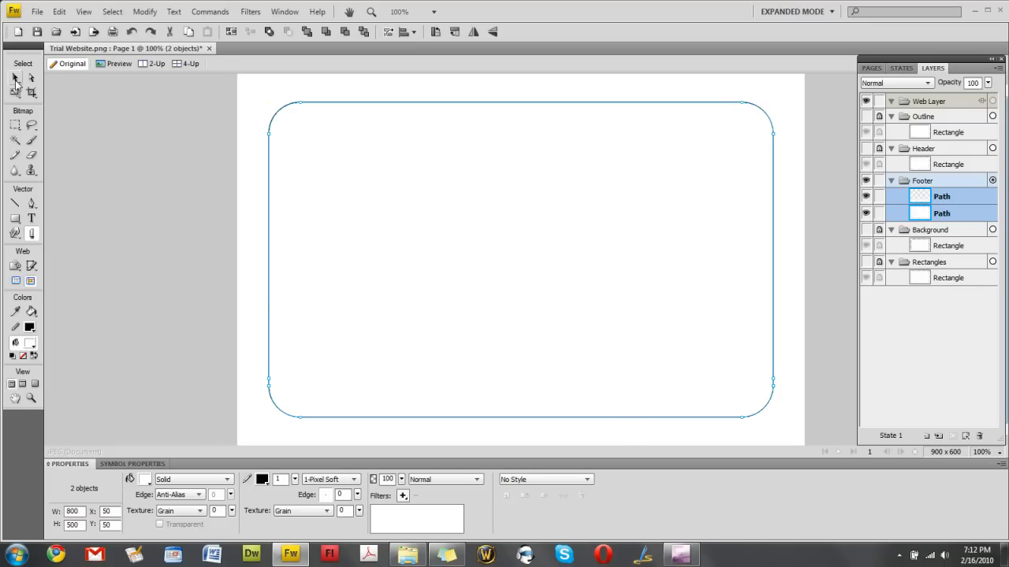
Delete the large upper path of the cut Footer rectangle, keeping only the lower strip
{"action": "left_click", "coordinate": [15, 82]}
{"action": "left_click", "coordinate": [820, 223]}
{"action": "left_click", "coordinate": [944, 213]}
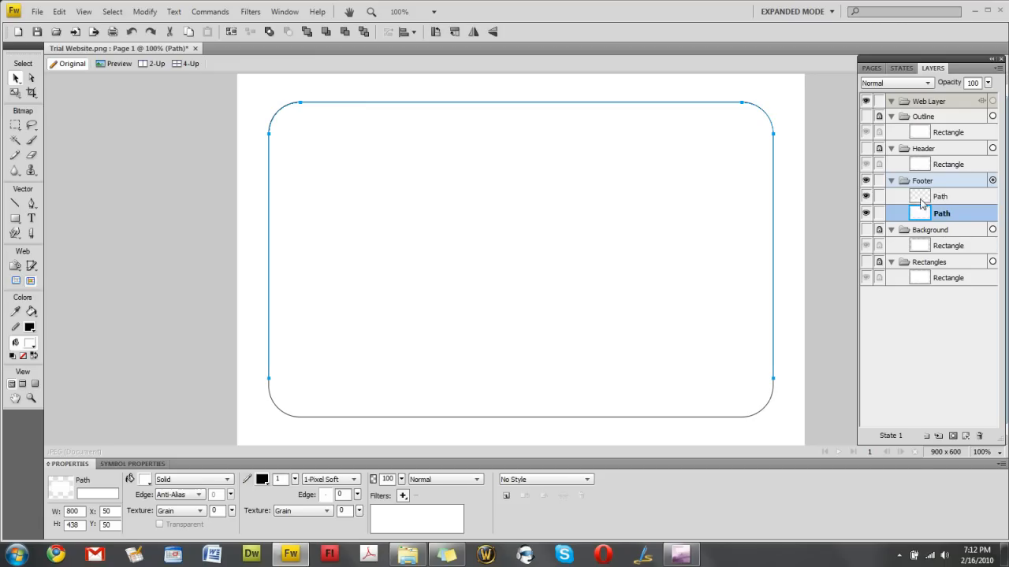
{"action": "left_click", "coordinate": [941, 203]}
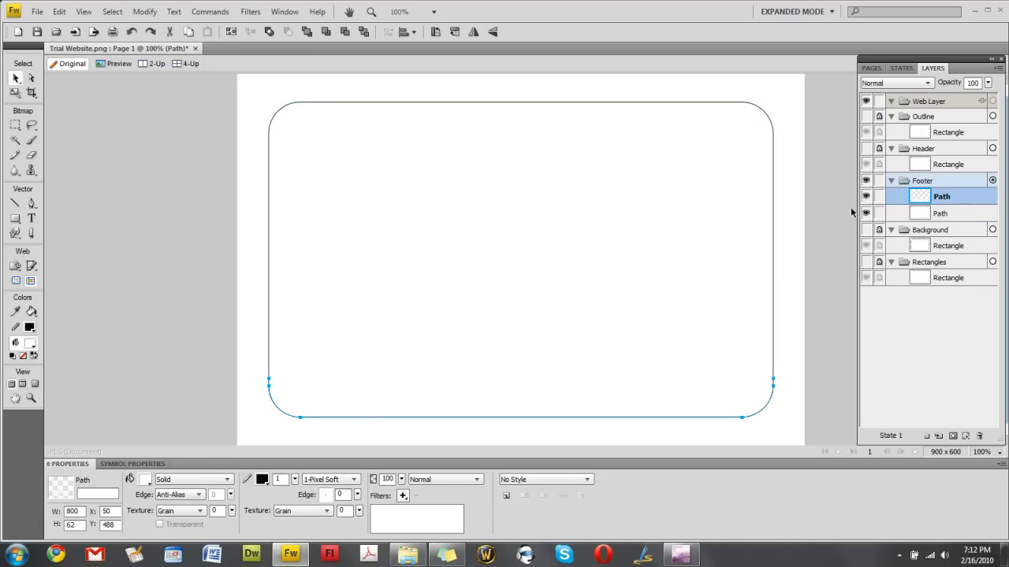
{"action": "left_click", "coordinate": [938, 214]}
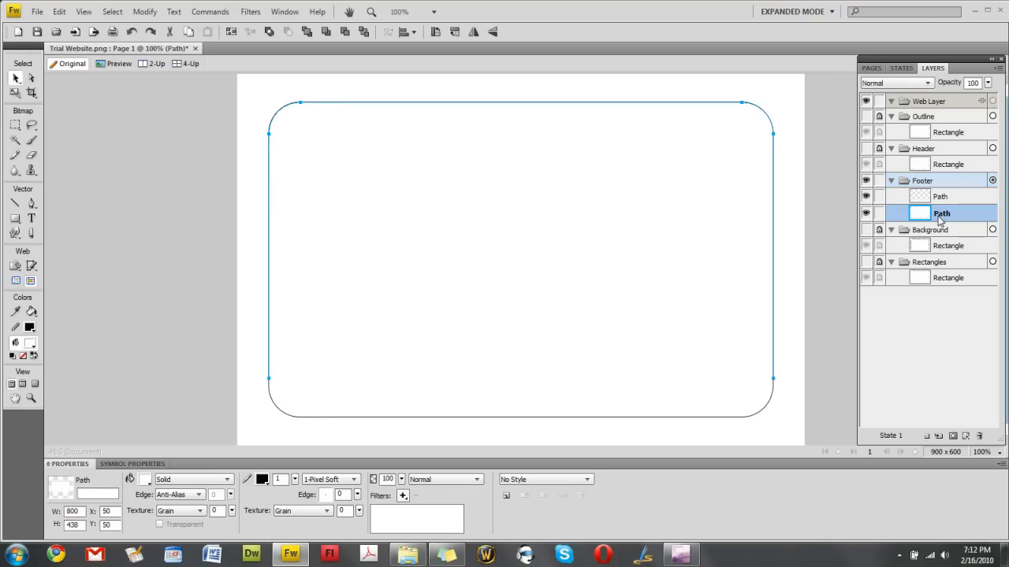
{"action": "key", "text": "Delete"}
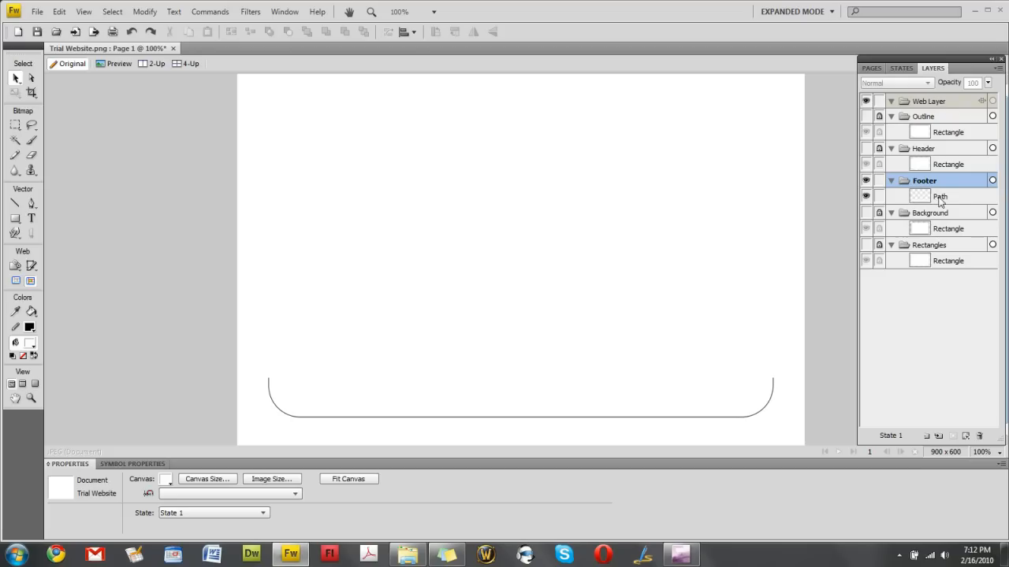
Fill the footer path with solid dark green and check it against the Background layer
{"action": "left_click", "coordinate": [386, 390]}
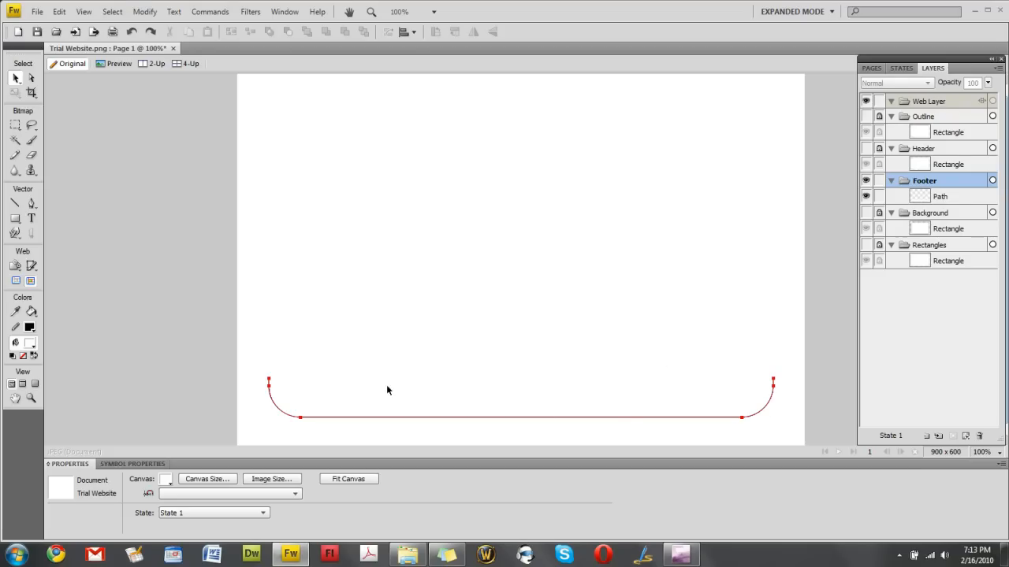
{"action": "left_click", "coordinate": [477, 395]}
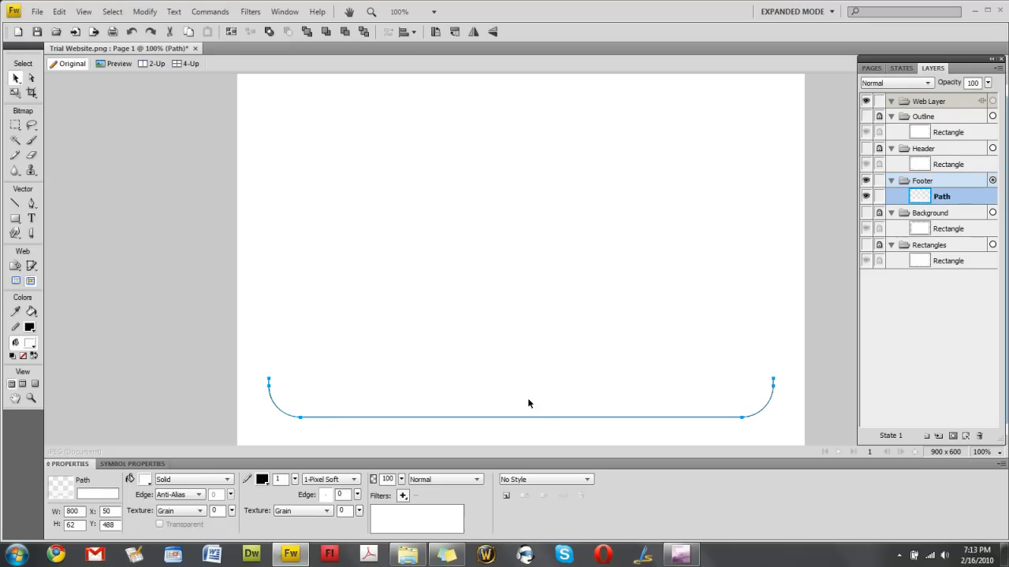
{"action": "left_click", "coordinate": [144, 482]}
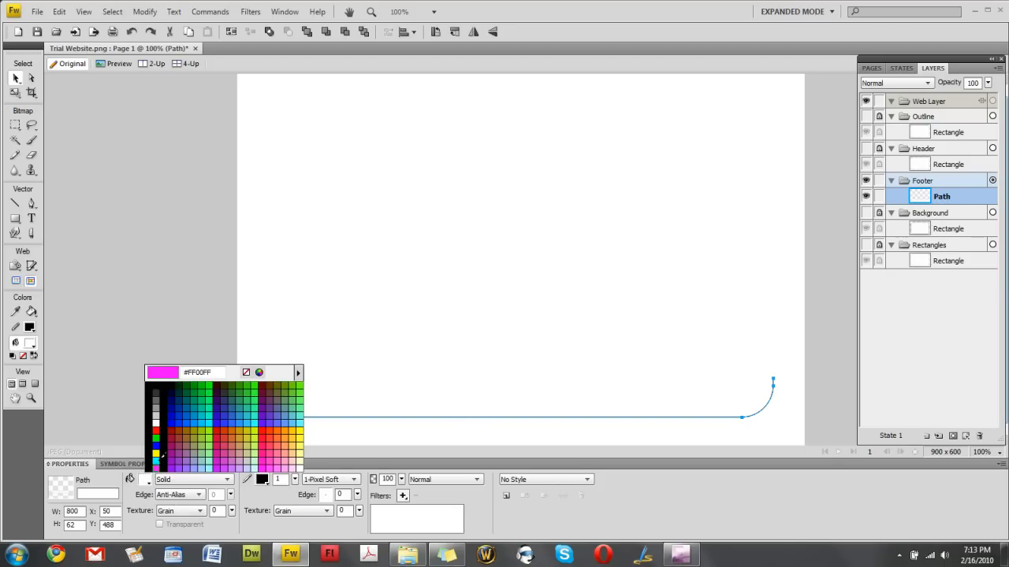
{"action": "left_click", "coordinate": [188, 389]}
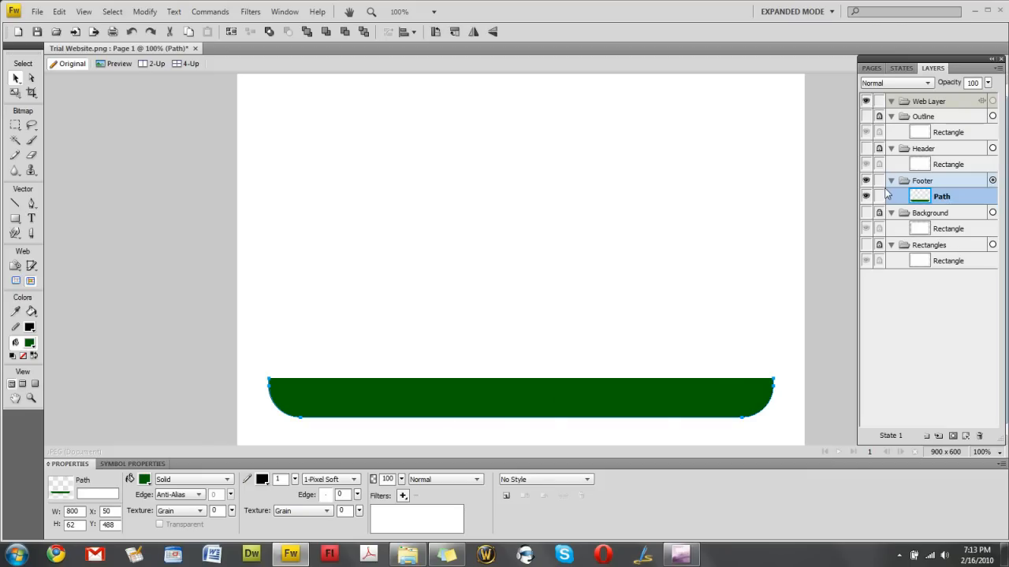
{"action": "left_click", "coordinate": [867, 213]}
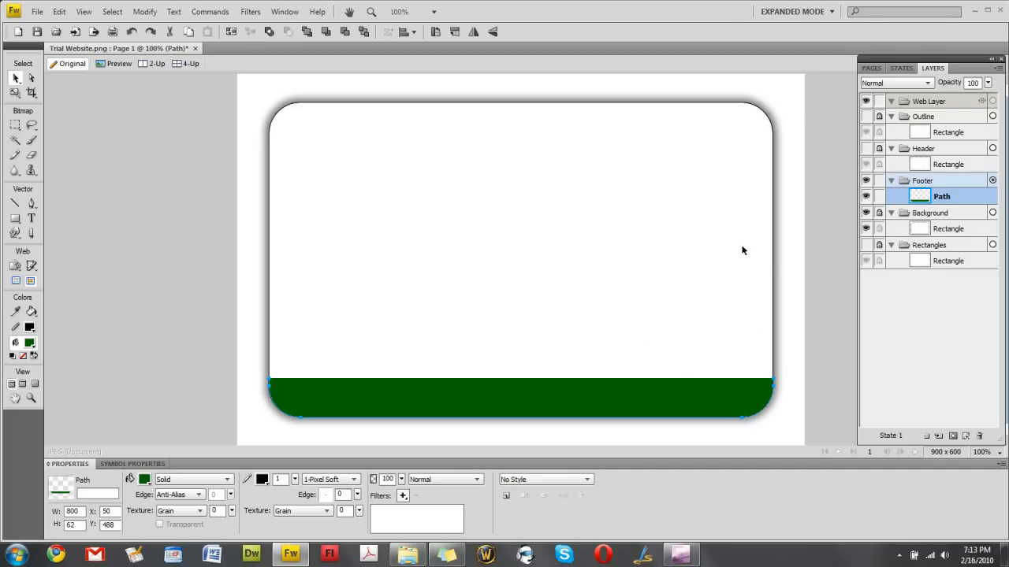
{"action": "left_click", "coordinate": [866, 213]}
Hide and lock the Footer layer, and show and unlock the Header layer
{"action": "left_click", "coordinate": [866, 181]}
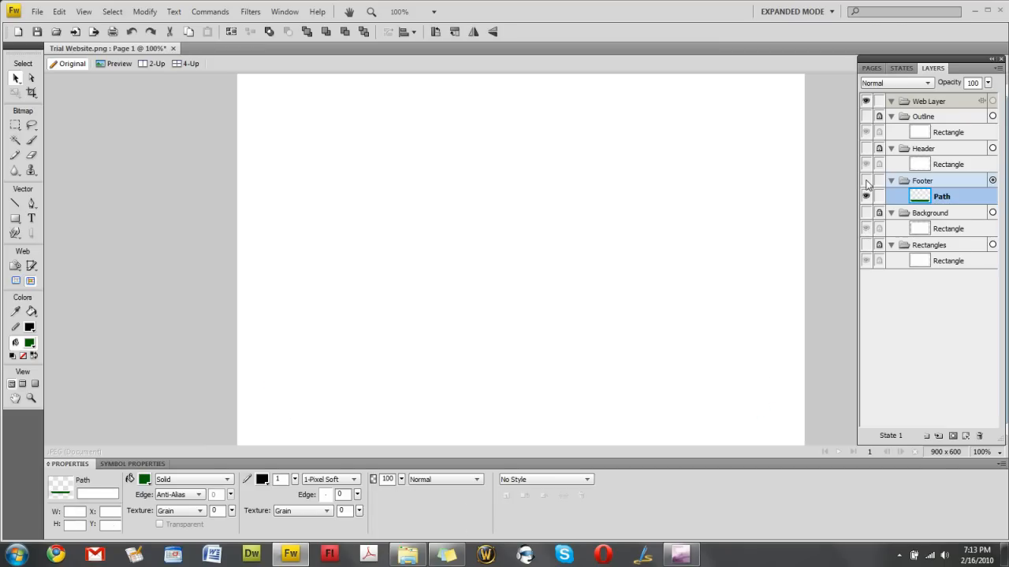
{"action": "left_click", "coordinate": [879, 181]}
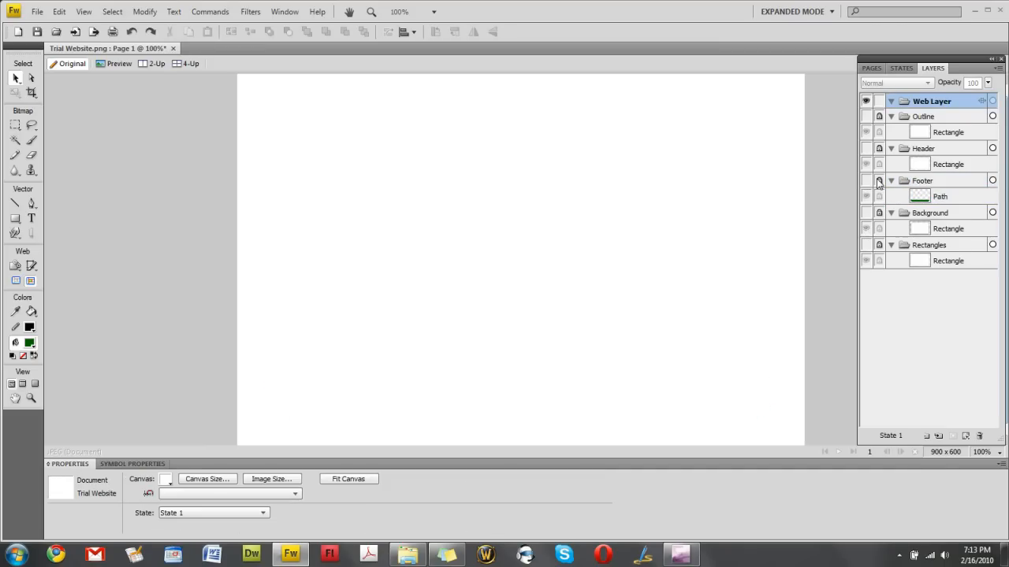
{"action": "left_click", "coordinate": [866, 149]}
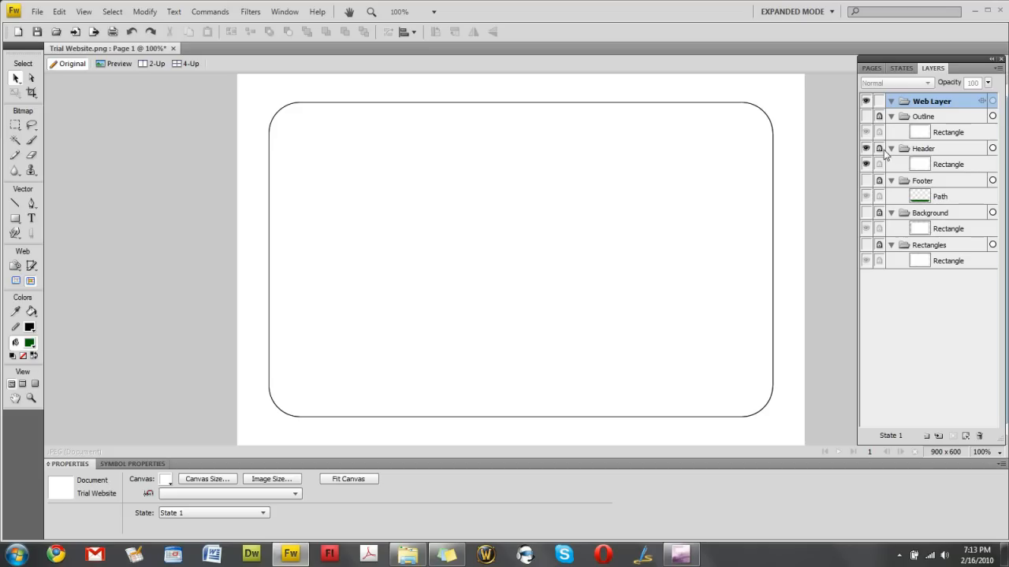
{"action": "left_click", "coordinate": [879, 148]}
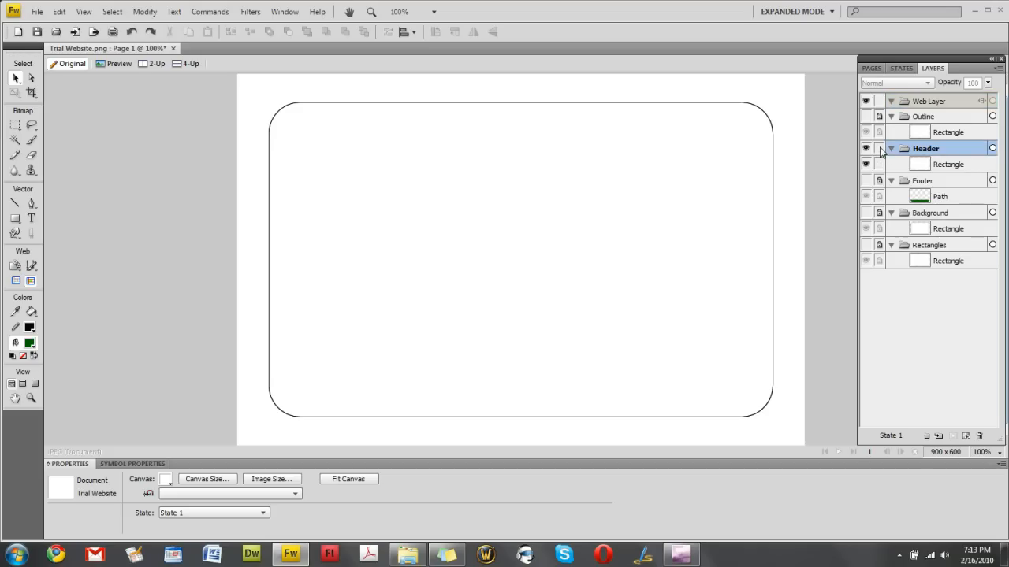
Cut the Header layer's rectangle with the Knife tool along a straight horizontal line just below its upper rounded corners
{"action": "left_click", "coordinate": [945, 165]}
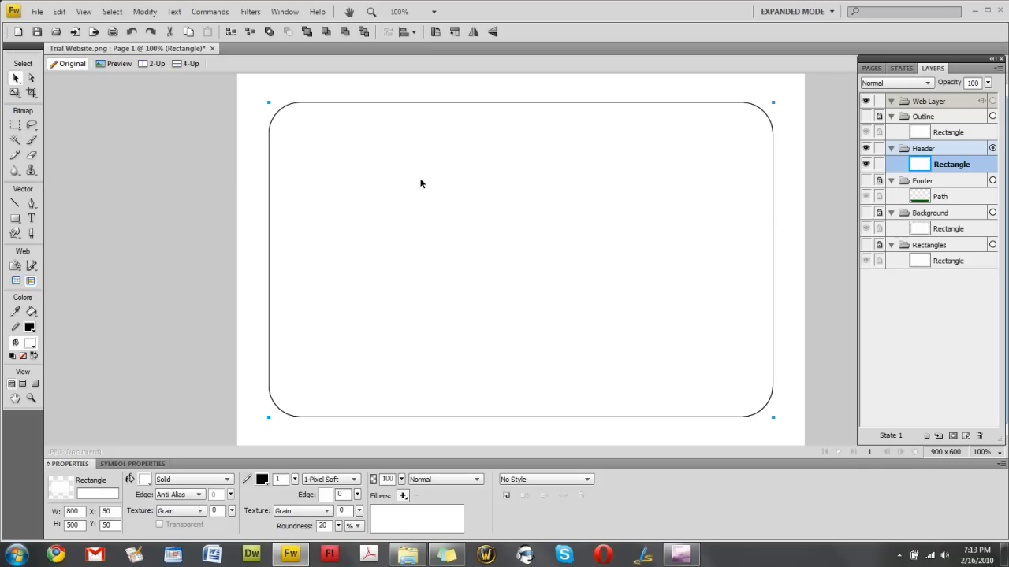
{"action": "left_click", "coordinate": [32, 234]}
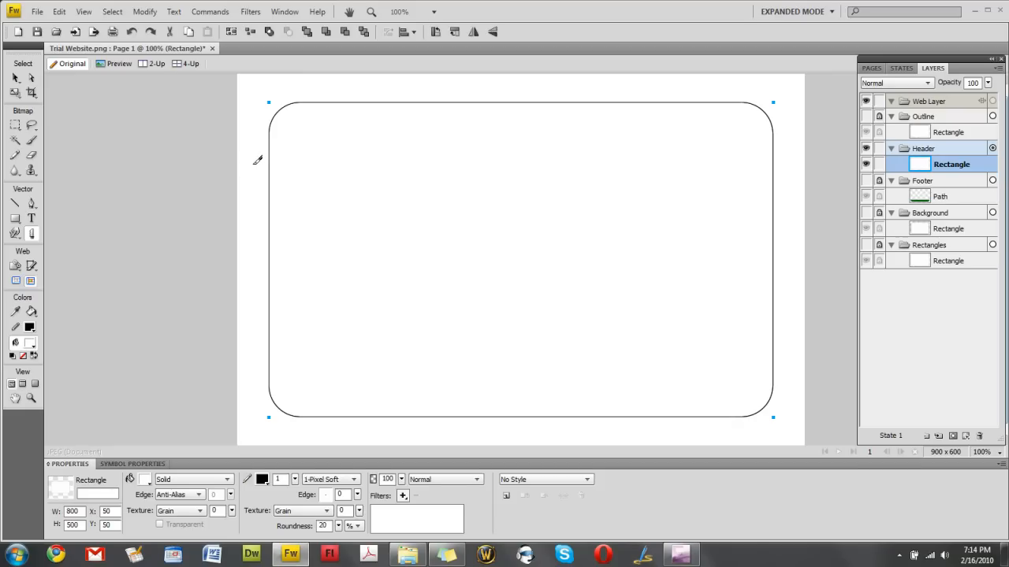
{"action": "left_click_drag", "start_coordinate": [253, 164], "coordinate": [813, 207]}
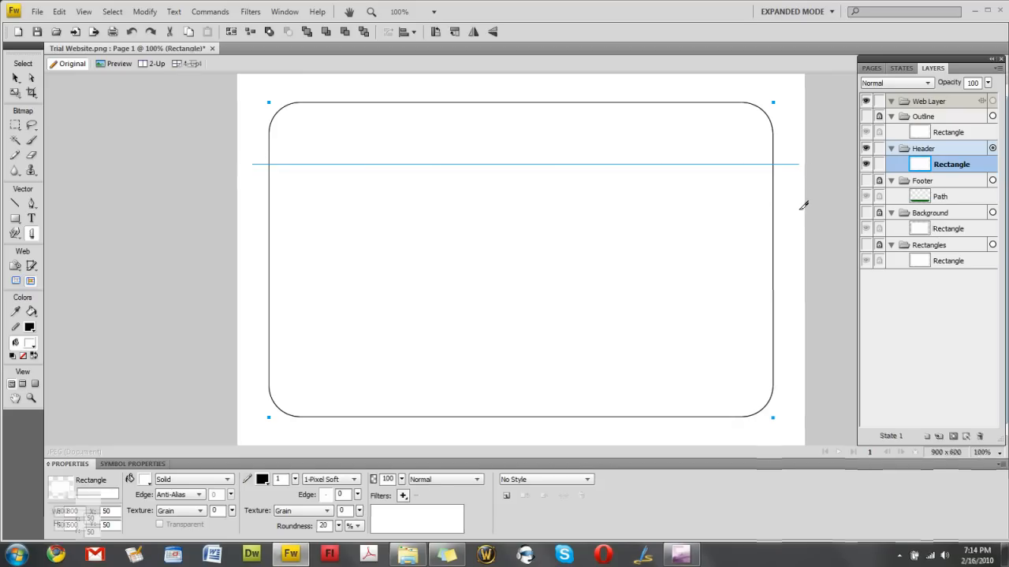
{"action": "left_click_drag", "start_coordinate": [803, 205], "coordinate": [803, 205]}
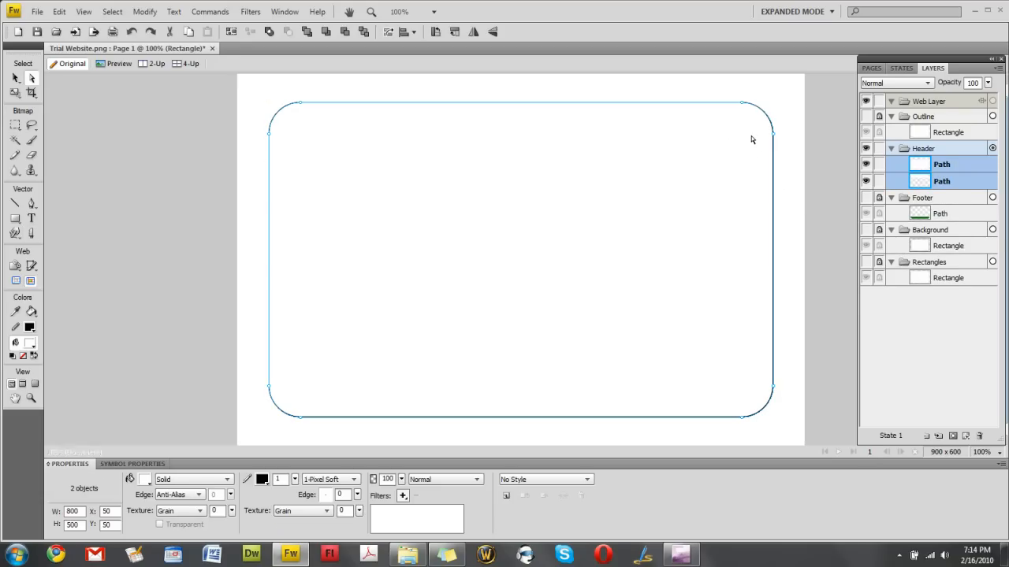
Undo the last cut and recut the Header rectangle with the Knife tool along a straight horizontal line about 127 px below its top edge
{"action": "key", "text": "ctrl+z"}
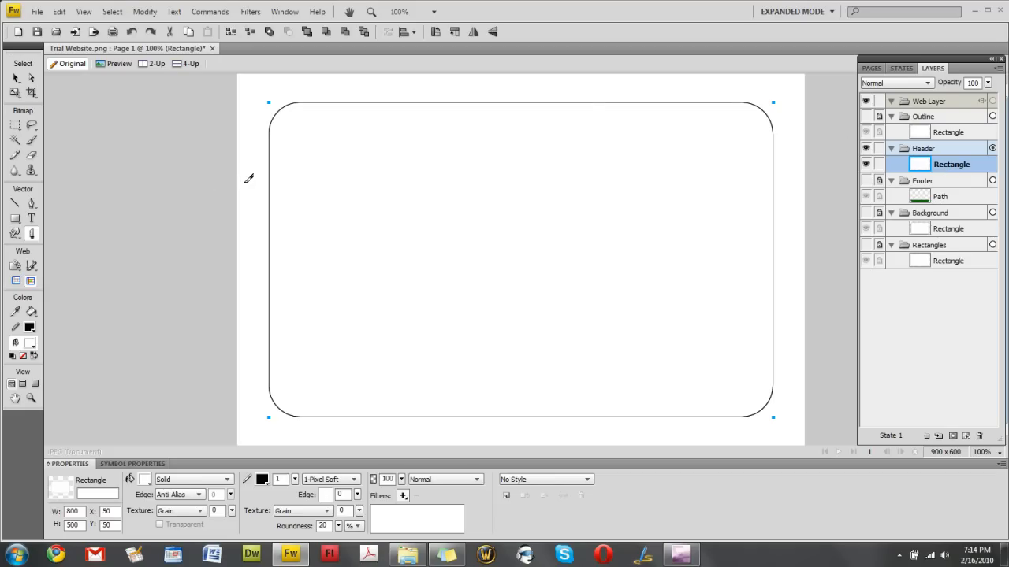
{"action": "left_click_drag", "start_coordinate": [247, 182], "coordinate": [805, 229]}
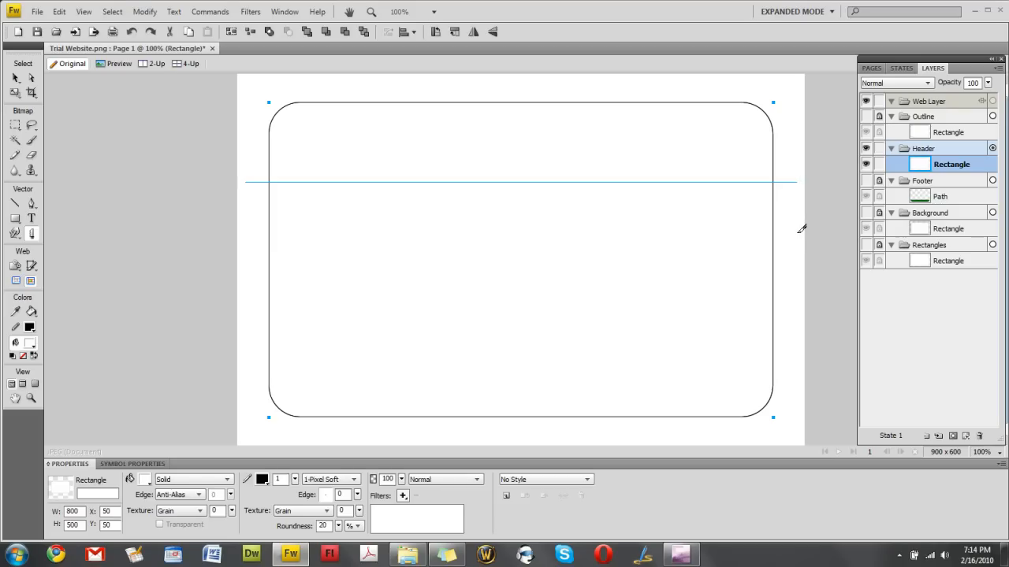
{"action": "left_click_drag", "start_coordinate": [801, 229], "coordinate": [785, 228]}
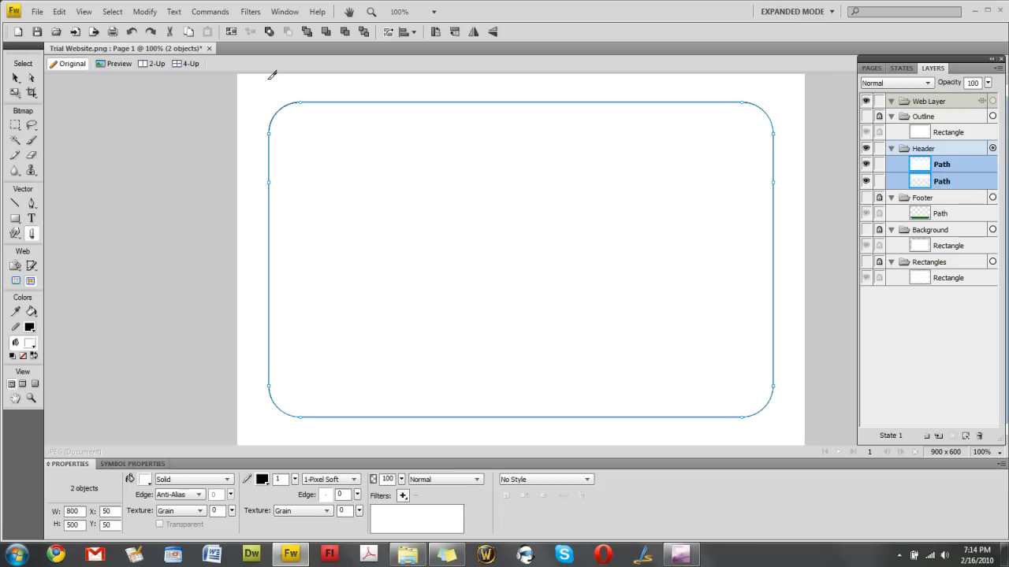
Delete the large lower path of the cut Header rectangle, keeping only the upper section with the rounded corners
{"action": "left_click", "coordinate": [14, 78]}
{"action": "left_click", "coordinate": [182, 186]}
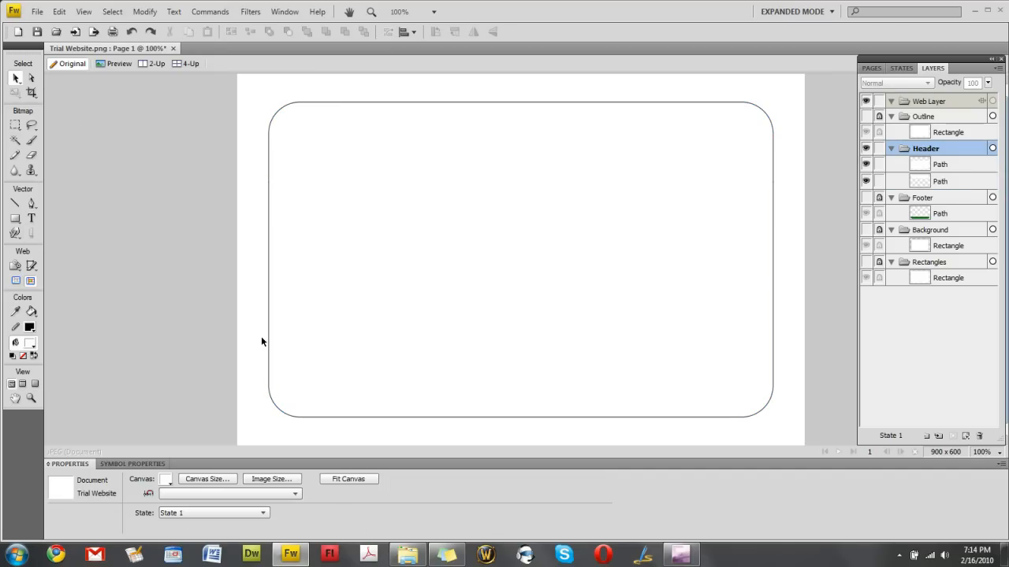
{"action": "left_click", "coordinate": [940, 166]}
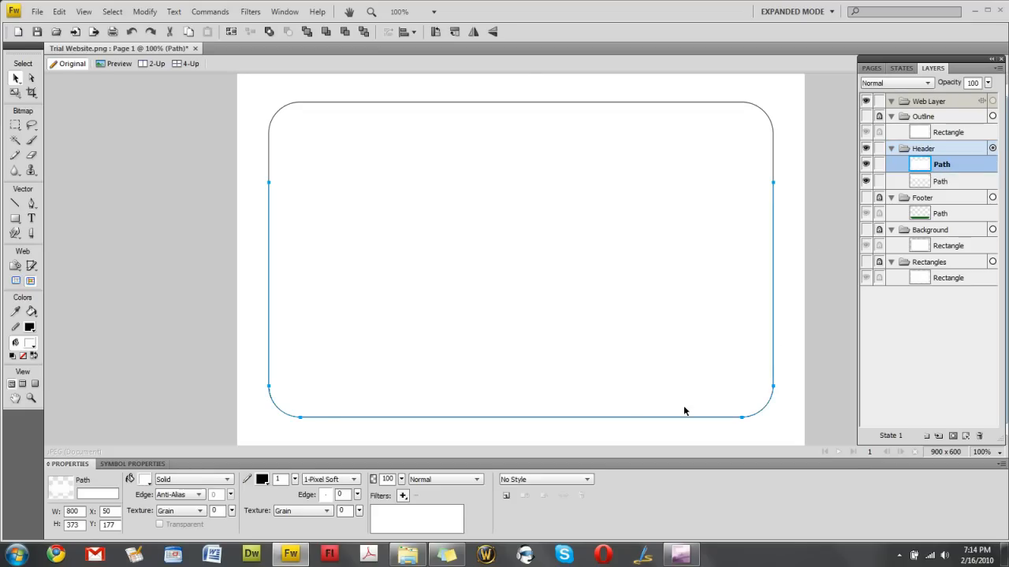
{"action": "key", "text": "Delete"}
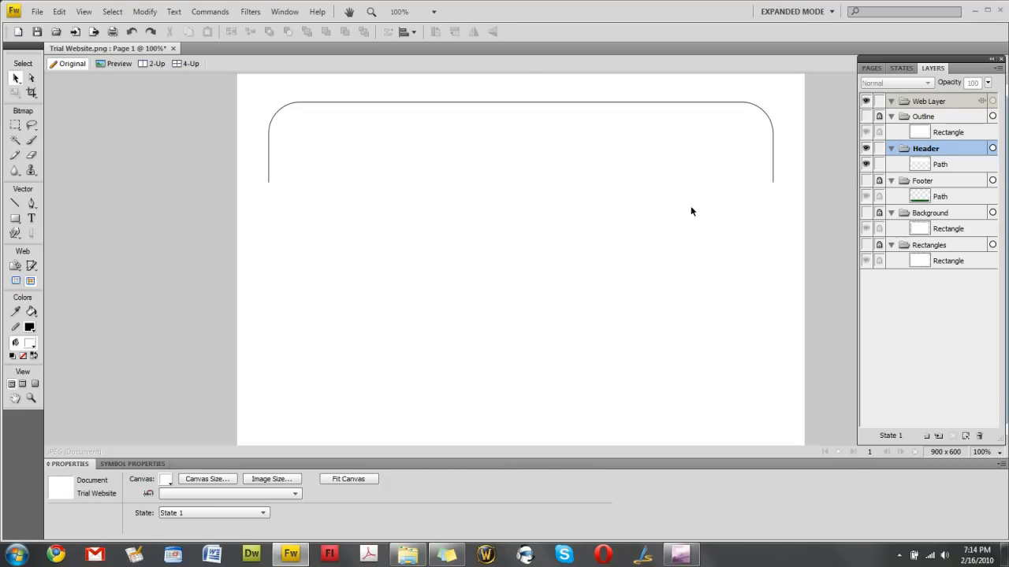
Fill the remaining Header path with the same solid dark green as the footer
{"action": "left_click", "coordinate": [946, 167]}
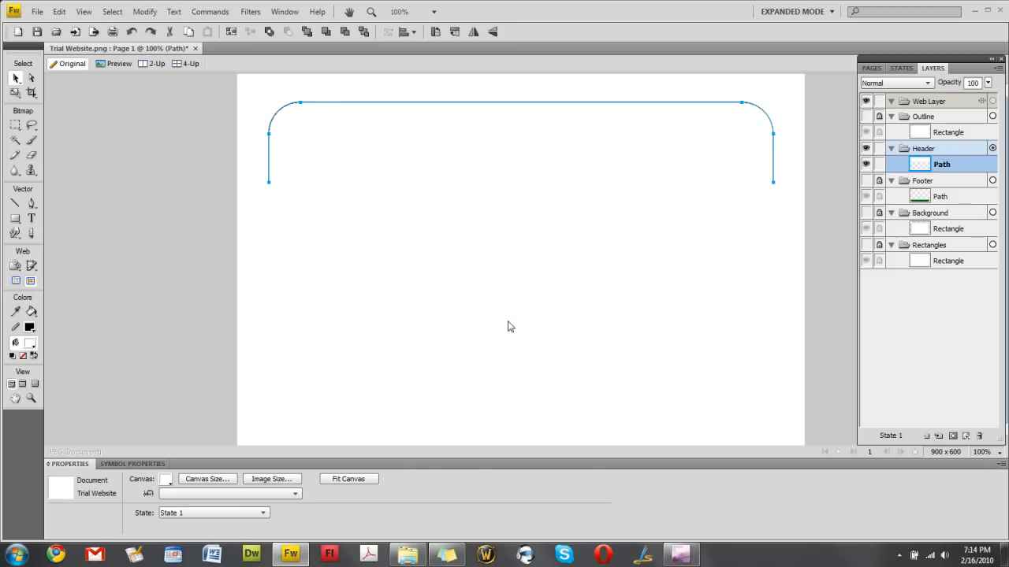
{"action": "left_click", "coordinate": [144, 480]}
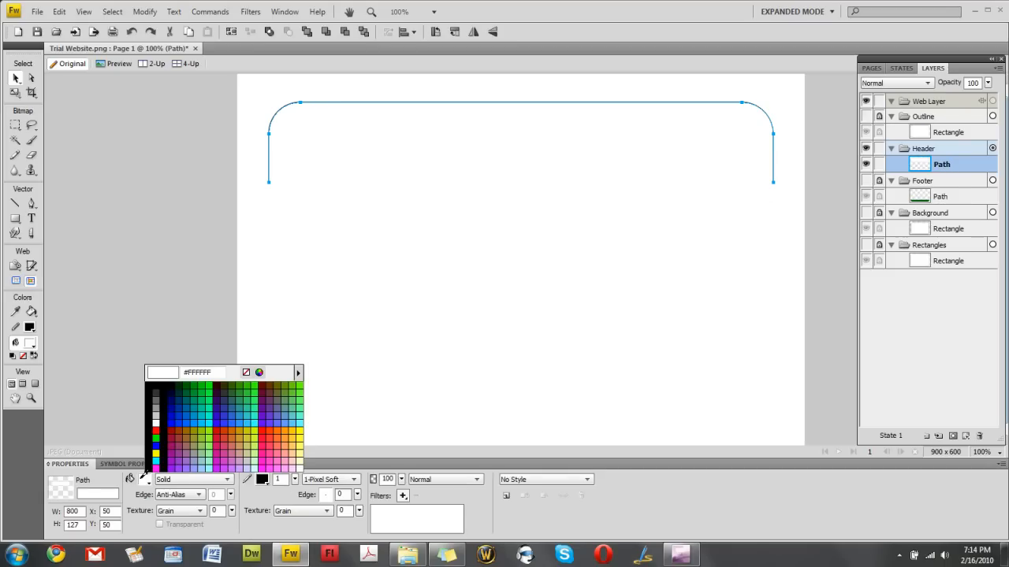
{"action": "left_click", "coordinate": [189, 386]}
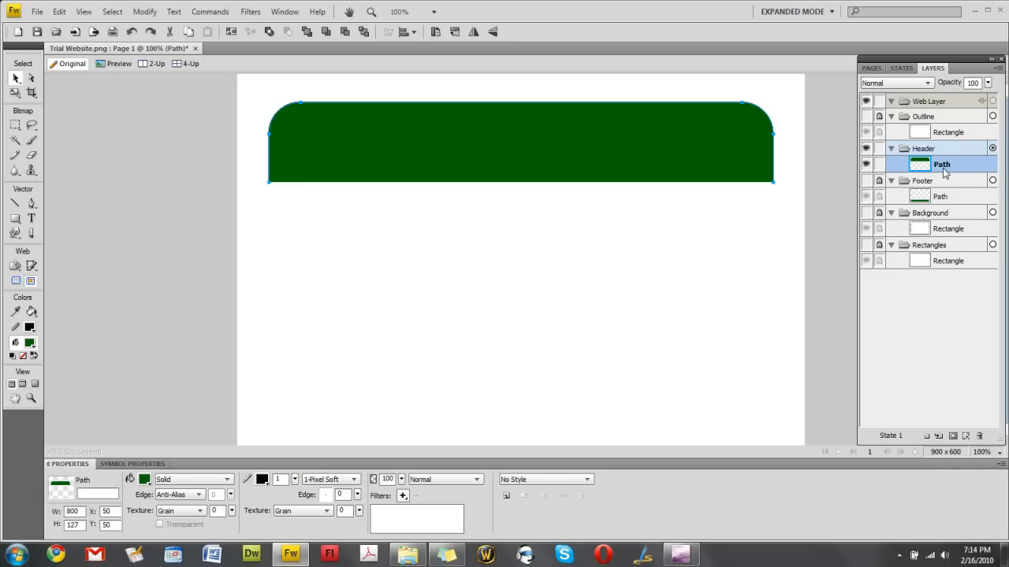
Show the Footer and Background layers together with the Header layer, keeping the Outline layer hidden
{"action": "left_click", "coordinate": [866, 181]}
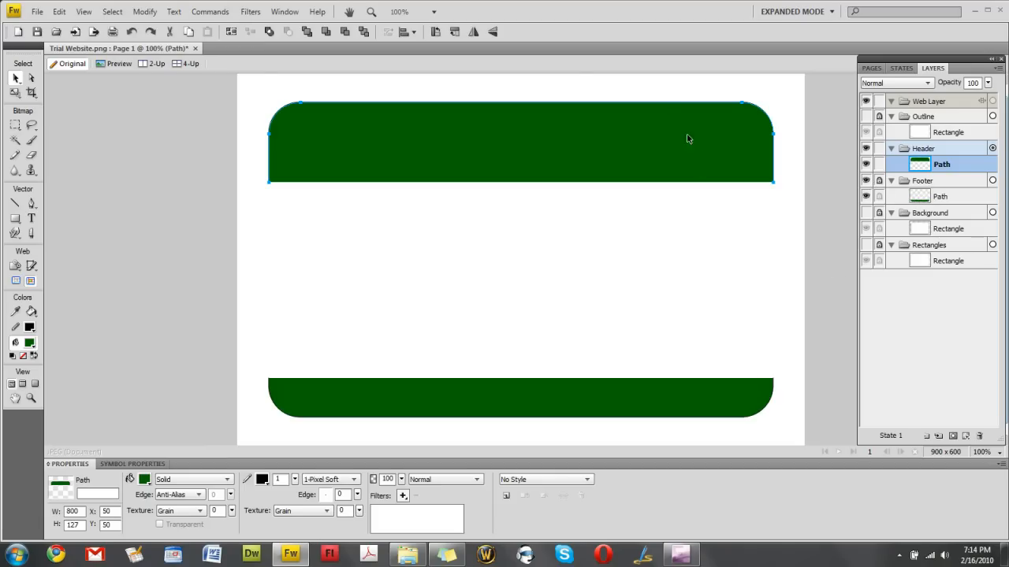
{"action": "left_click", "coordinate": [866, 115]}
{"action": "left_click", "coordinate": [867, 116]}
{"action": "left_click", "coordinate": [866, 213]}
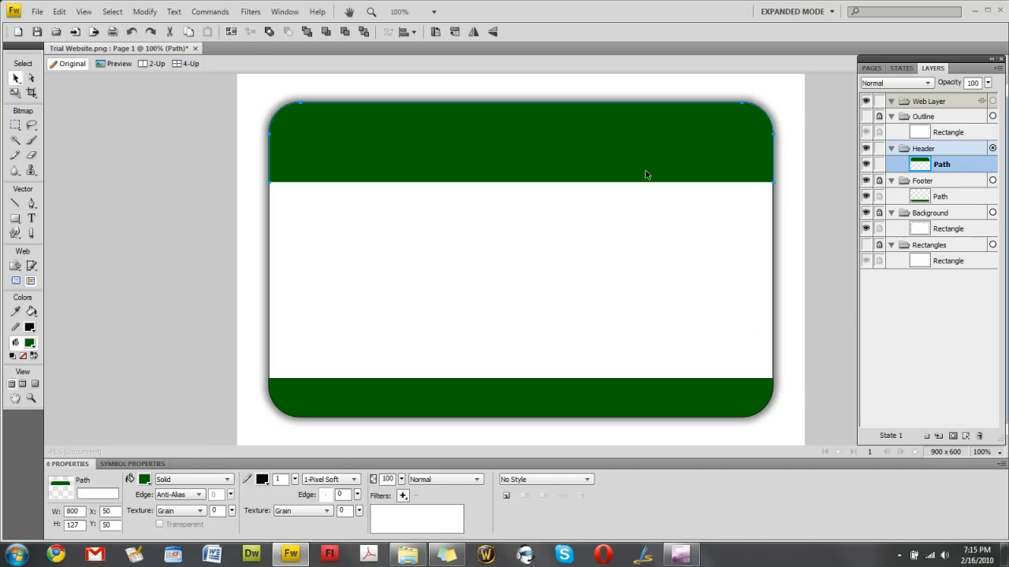